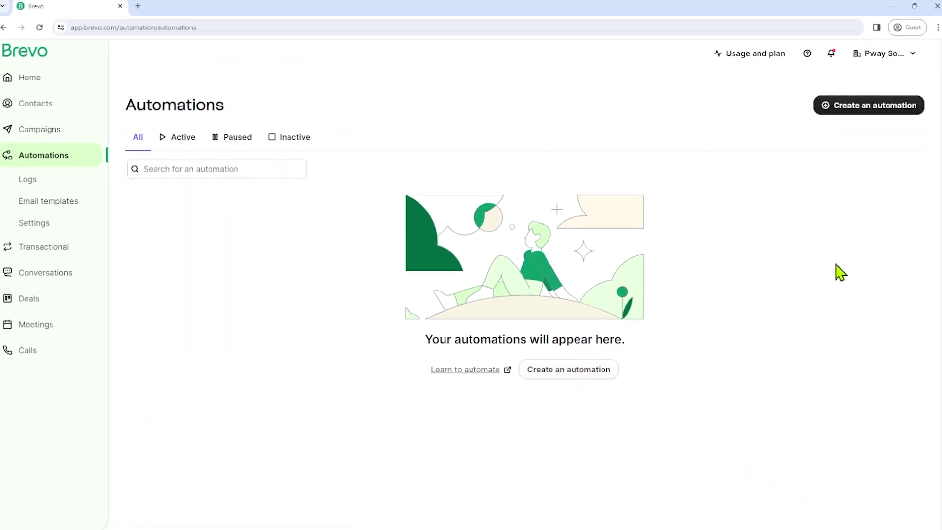
Step: Start a new automation and browse the Improve engagement, Increase traffic, Increase revenue and Build relationships suggestions
{"action": "left_click", "coordinate": [854, 109]}
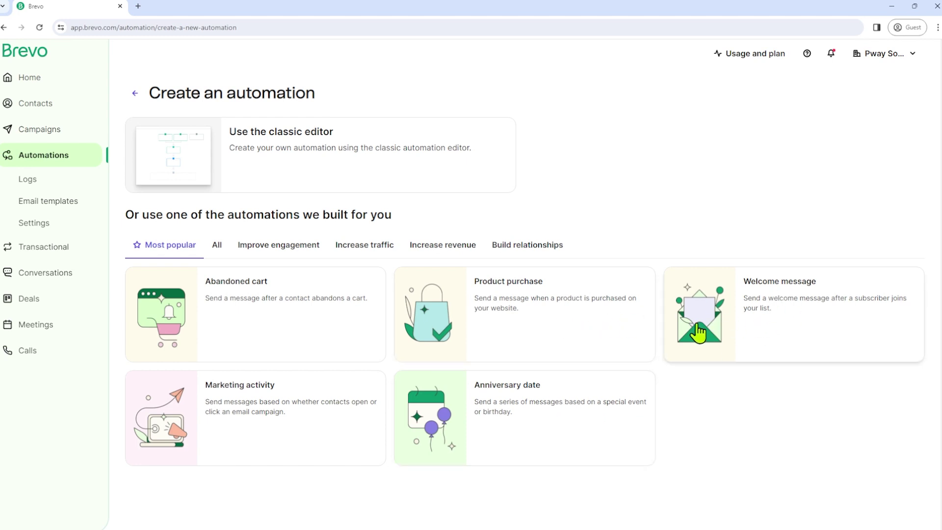
{"action": "left_click", "coordinate": [260, 251]}
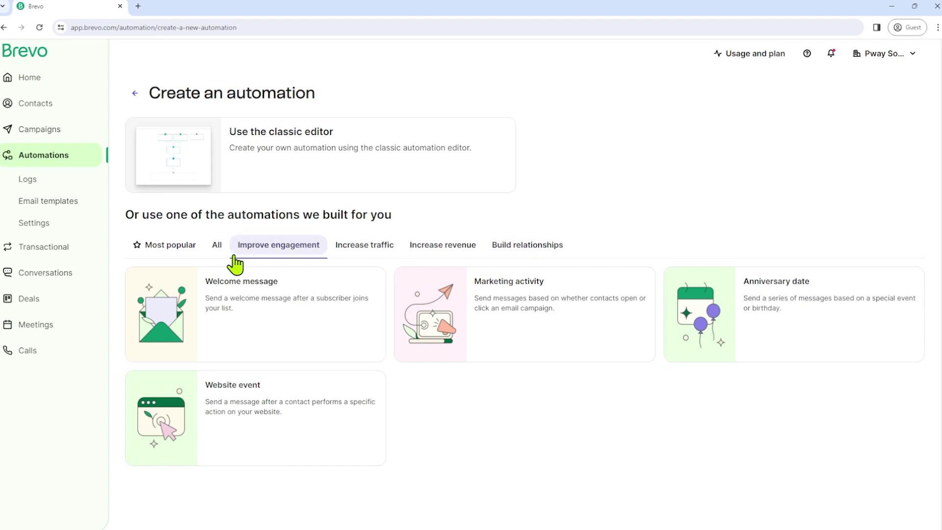
{"action": "left_click", "coordinate": [374, 256]}
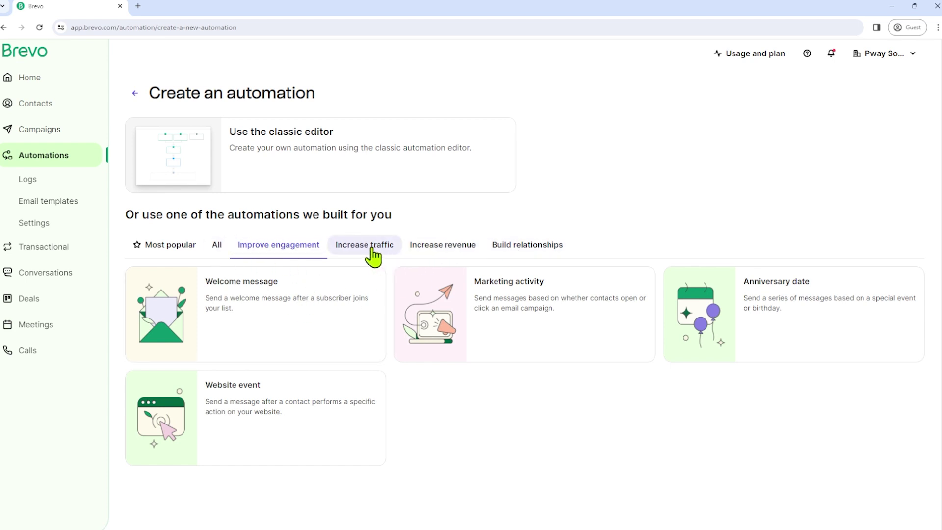
{"action": "left_click", "coordinate": [458, 256]}
{"action": "left_click", "coordinate": [517, 255]}
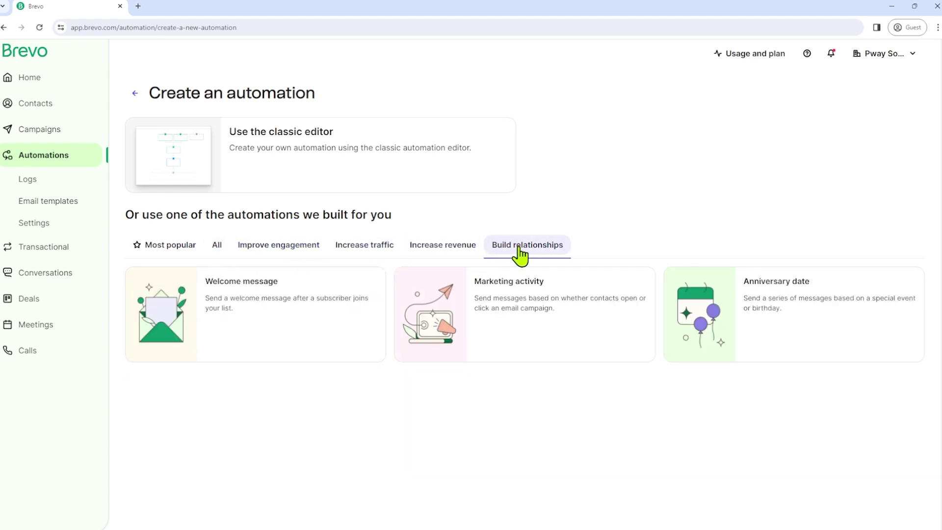
Step: Choose the classic editor and name the automation 'Confirmation', leaving the description blank
{"action": "left_click", "coordinate": [269, 167]}
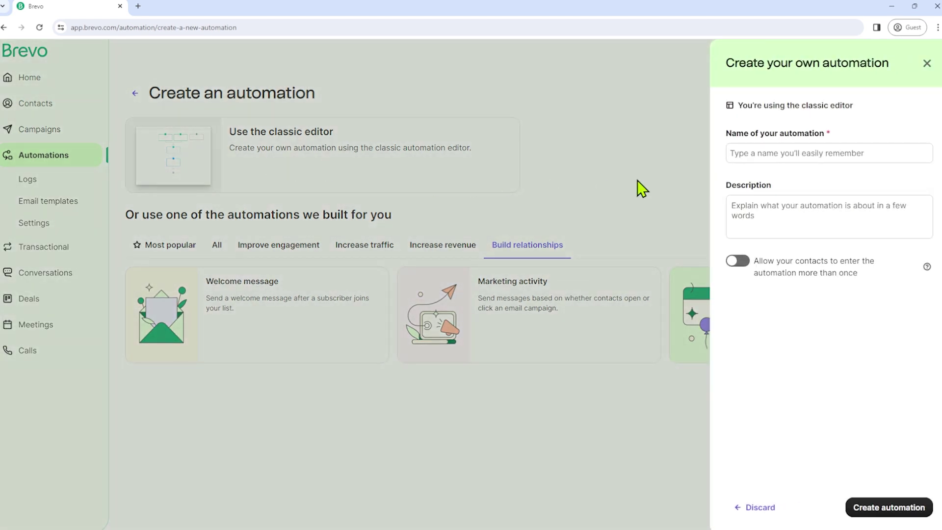
{"action": "left_click", "coordinate": [807, 153]}
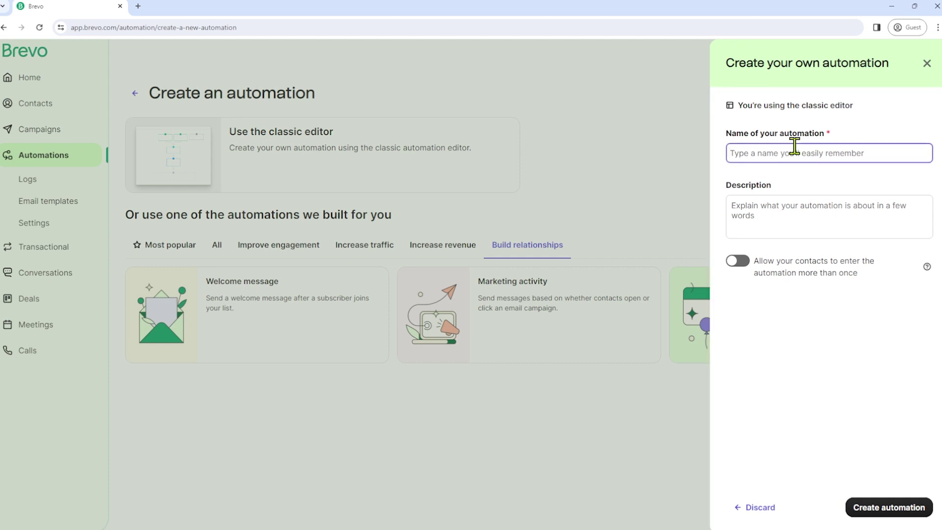
{"action": "type", "text": "C"}
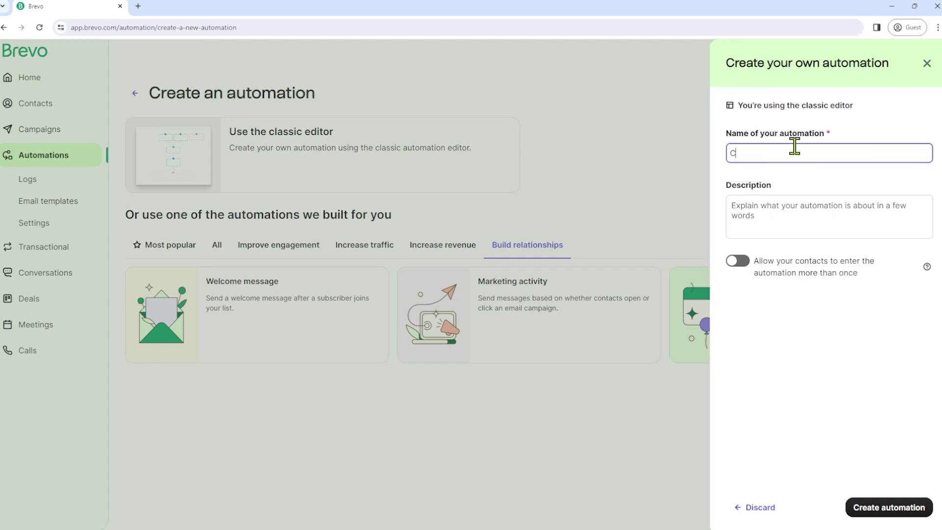
{"action": "type", "text": "onfirmation"}
{"action": "left_click", "coordinate": [814, 223]}
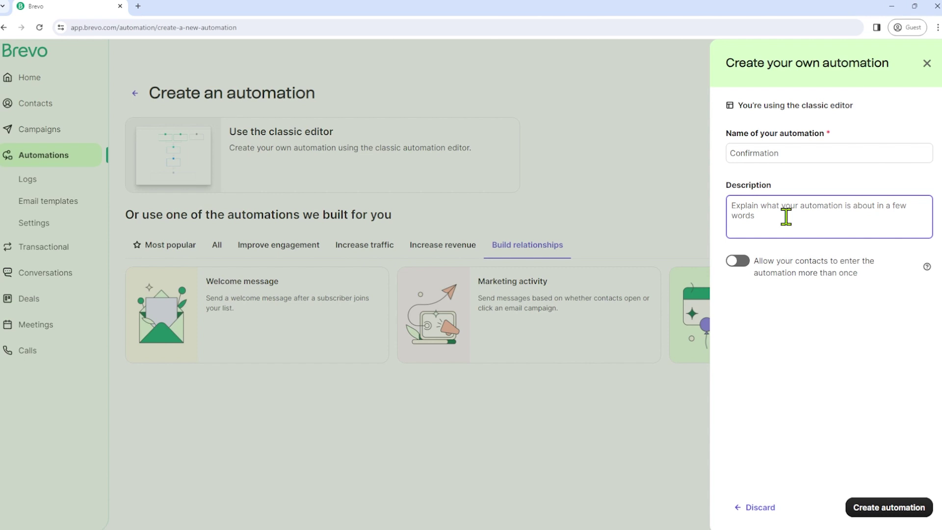
{"action": "type", "text": "gfhjgjfjhfj"}
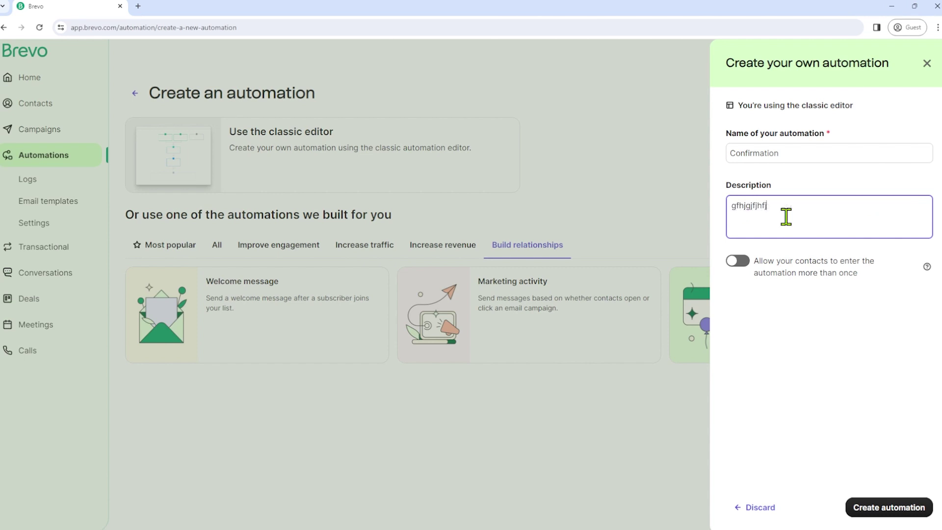
{"action": "key", "text": "BackSpace"}
{"action": "key", "text": "BackSpace"}
{"action": "key", "text": "BackSpace"}
{"action": "key", "text": "BackSpace"}
{"action": "key", "text": "BackSpace"}
{"action": "key", "text": "BackSpace"}
{"action": "key", "text": "BackSpace"}
{"action": "key", "text": "BackSpace"}
{"action": "key", "text": "BackSpace"}
{"action": "key", "text": "BackSpace"}
{"action": "key", "text": "BackSpace"}
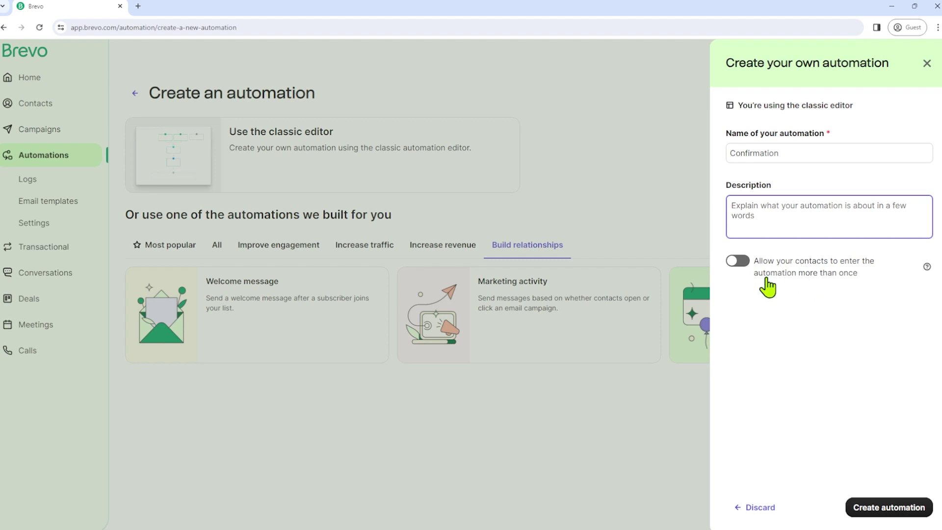
Step: Create the '[#7] Confirmation' automation from the side panel
{"action": "left_click", "coordinate": [871, 510]}
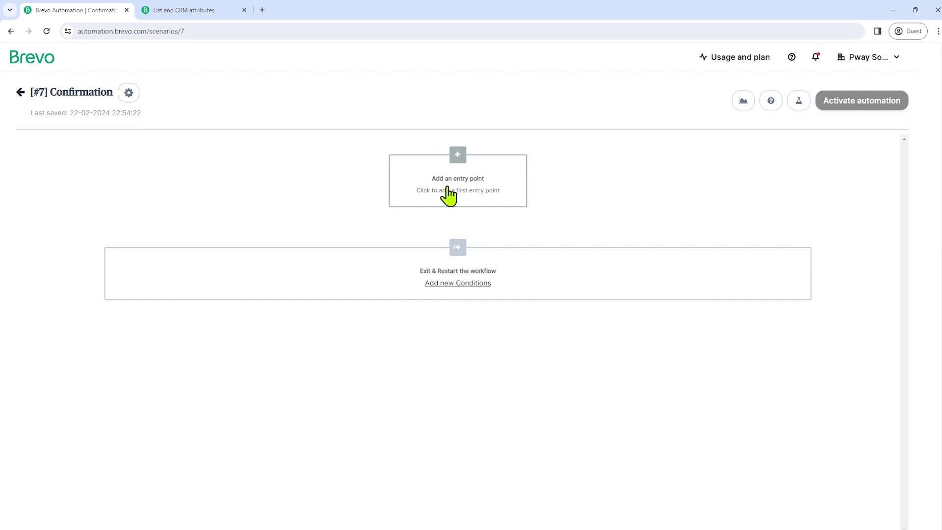
Step: Add an 'A Contact Submits a Form' entry point triggered by Test Form
{"action": "left_click", "coordinate": [448, 187]}
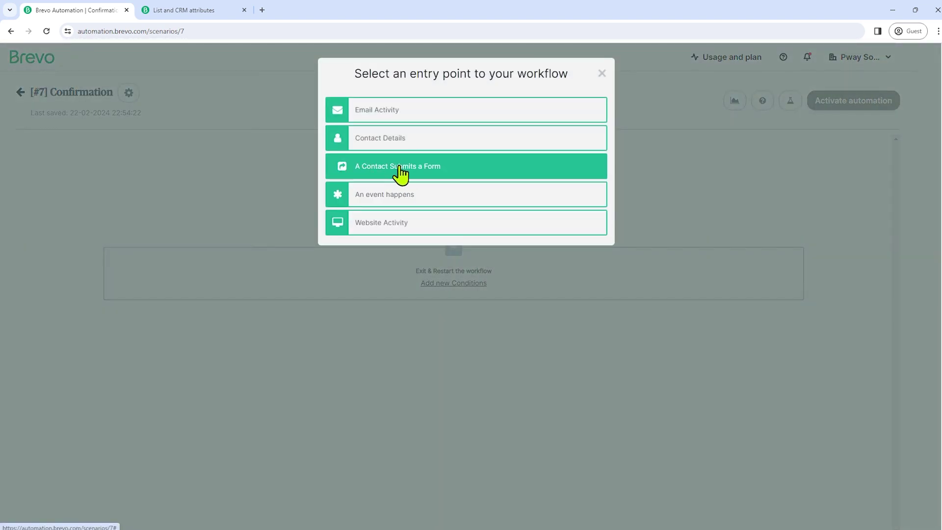
{"action": "left_click", "coordinate": [426, 181]}
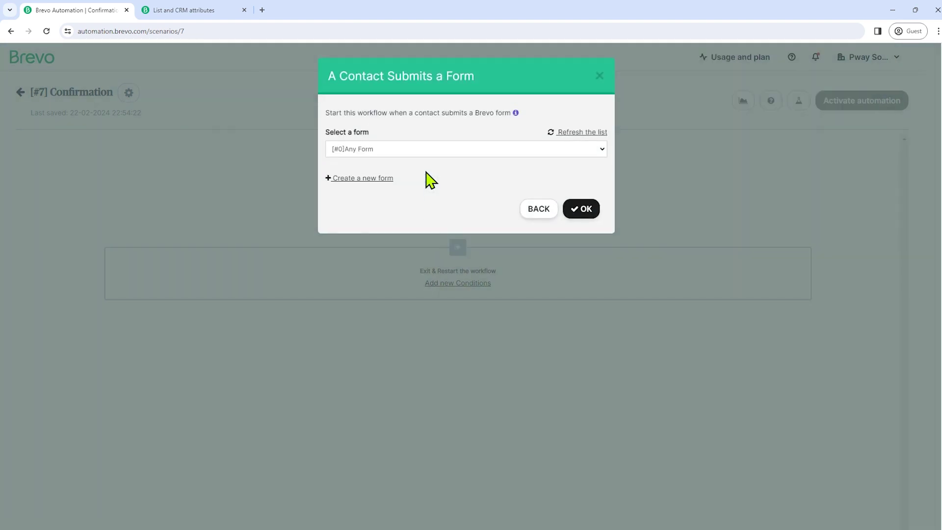
{"action": "left_click", "coordinate": [452, 150]}
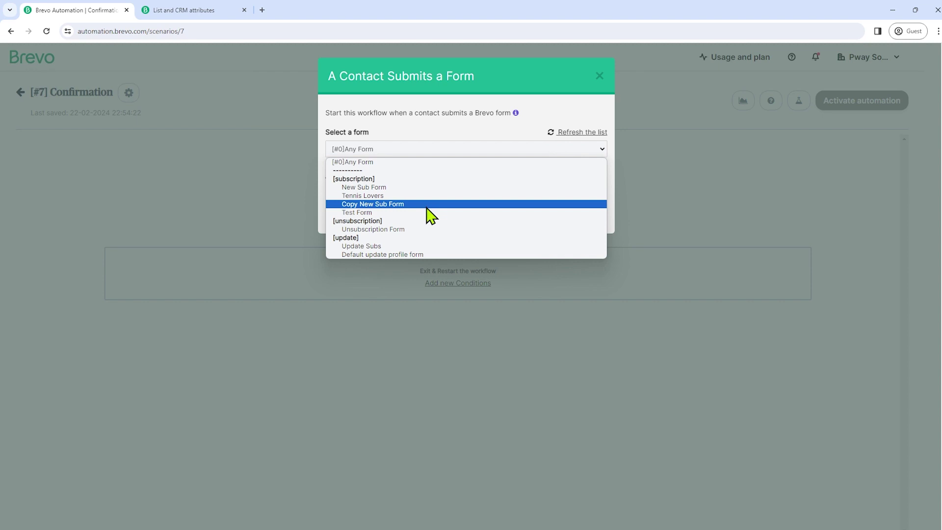
{"action": "left_click", "coordinate": [401, 213]}
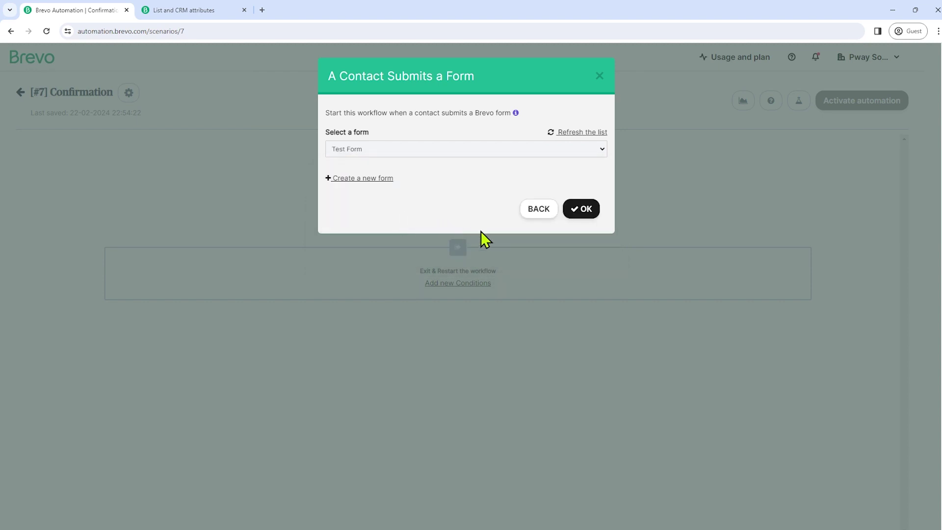
{"action": "left_click", "coordinate": [599, 212]}
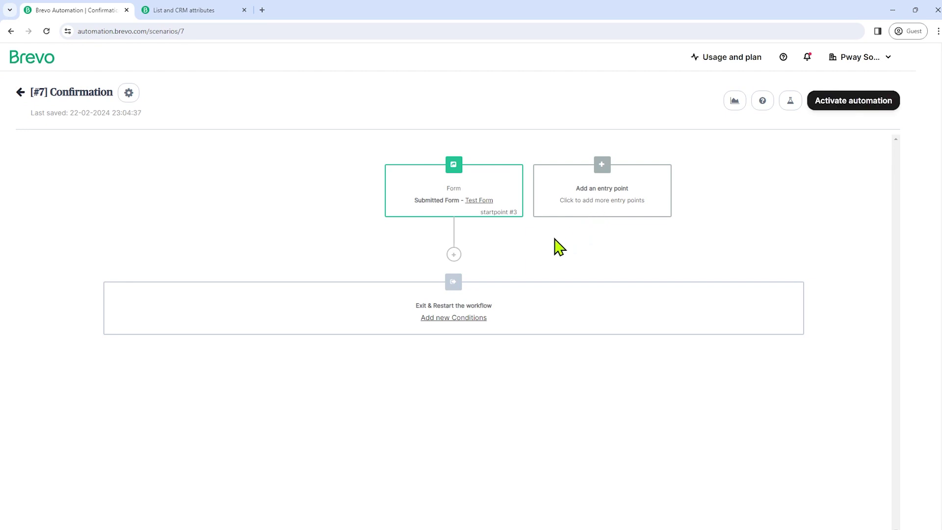
Step: Add a Send Email step using the [#16] Email 1 template after the entry point
{"action": "left_click", "coordinate": [453, 254]}
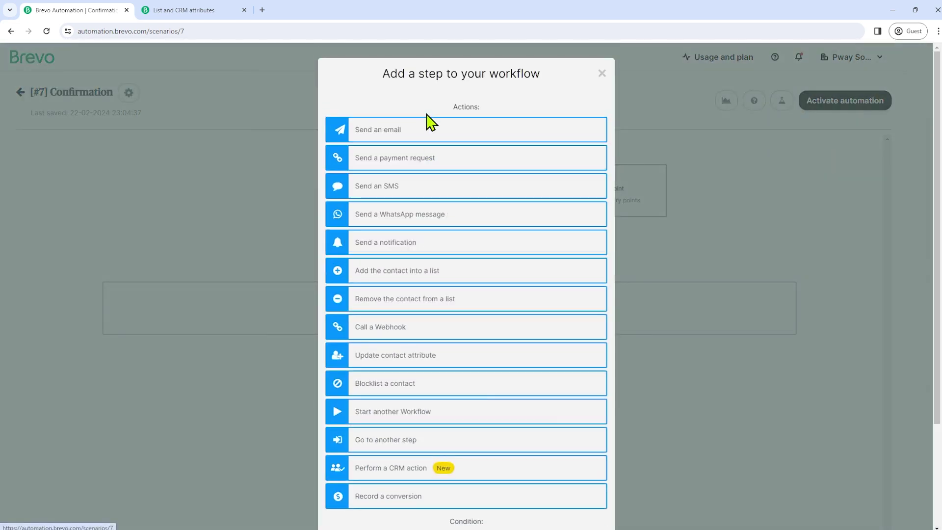
{"action": "left_click_drag", "start_coordinate": [453, 106], "coordinate": [499, 115]}
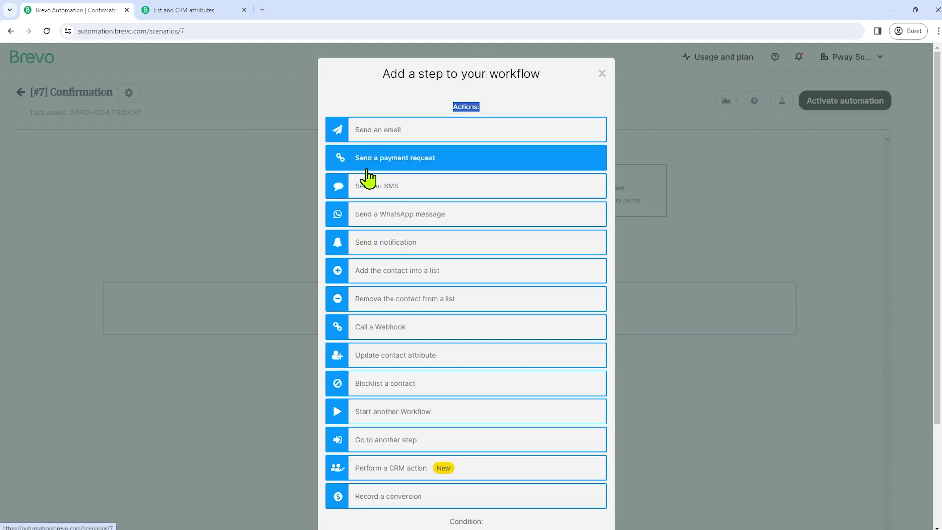
{"action": "left_click", "coordinate": [403, 143]}
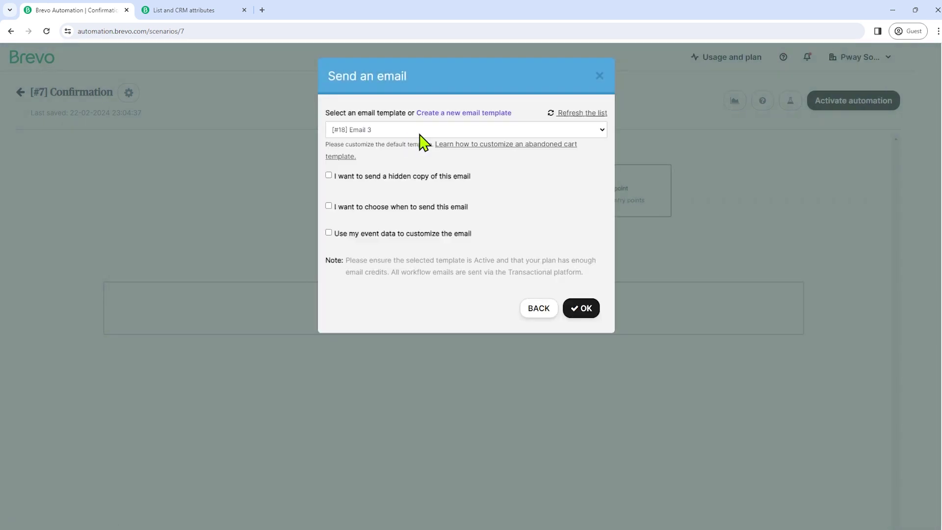
{"action": "left_click", "coordinate": [600, 136]}
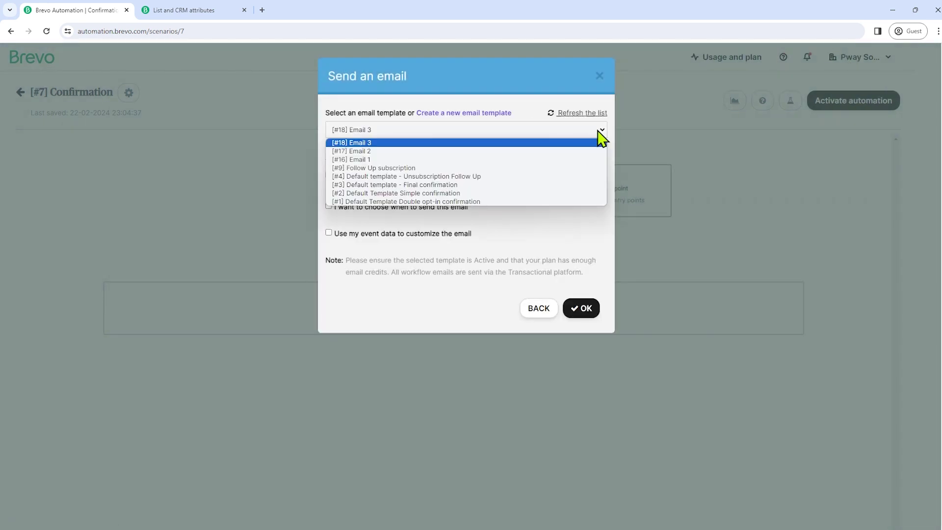
{"action": "left_click", "coordinate": [376, 161]}
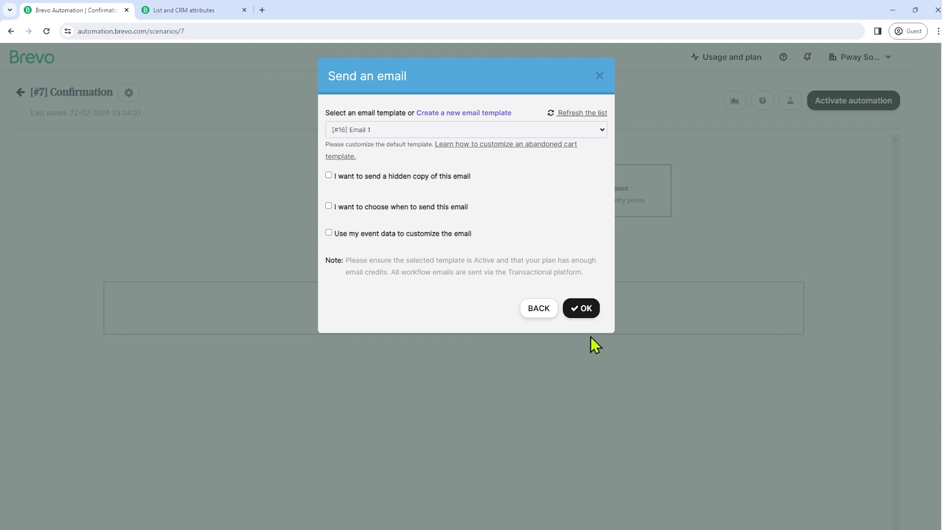
{"action": "left_click", "coordinate": [591, 314]}
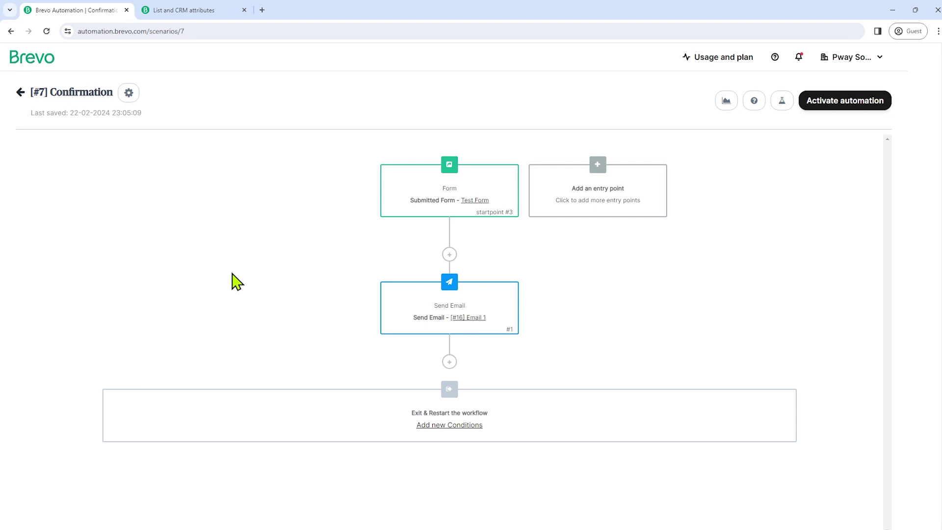
Step: Add a delay step waiting 1 day after the Email 1 step
{"action": "left_click", "coordinate": [448, 362]}
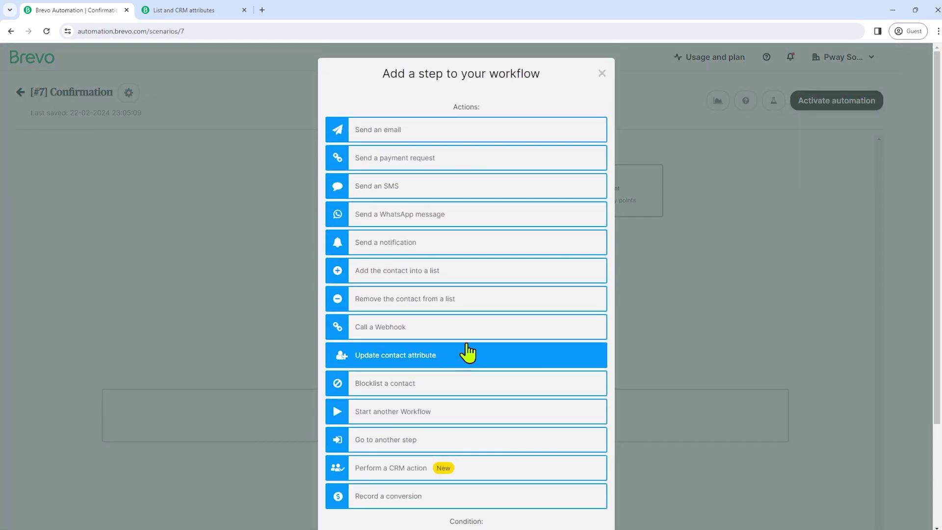
{"action": "scroll", "coordinate": [531, 220], "scroll_direction": "down", "scroll_amount": 3}
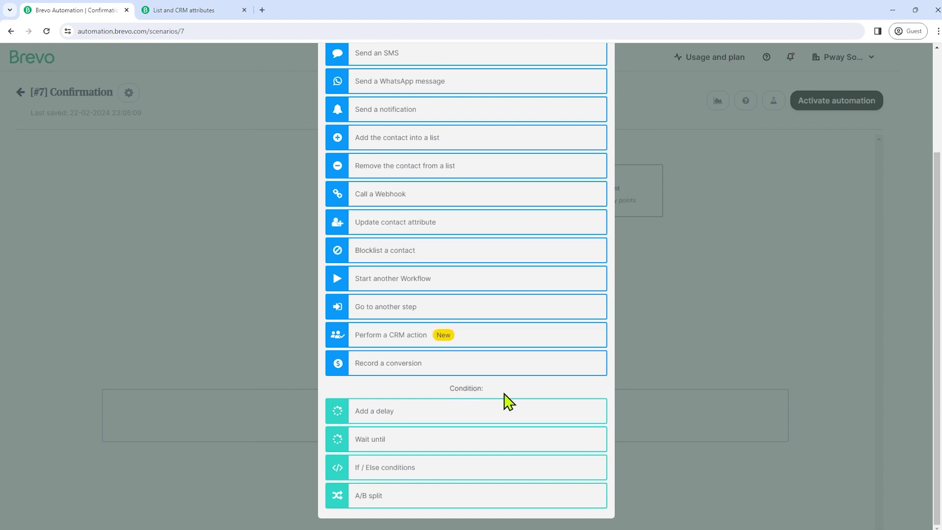
{"action": "left_click", "coordinate": [395, 415]}
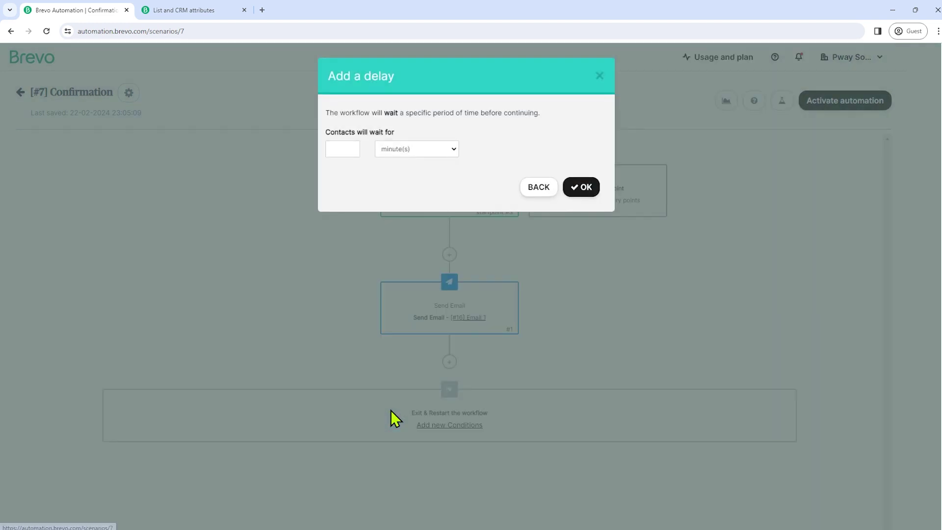
{"action": "left_click", "coordinate": [437, 147]}
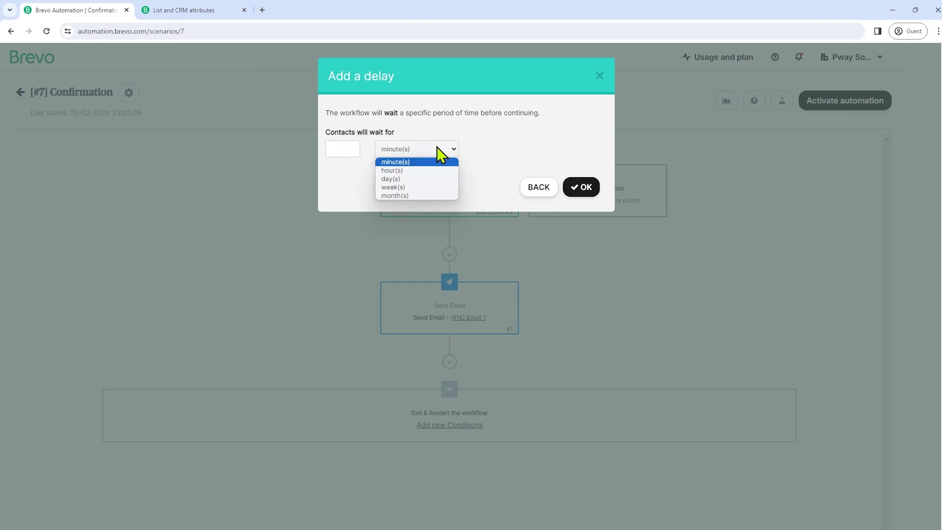
{"action": "left_click", "coordinate": [413, 179]}
{"action": "left_click", "coordinate": [349, 147]}
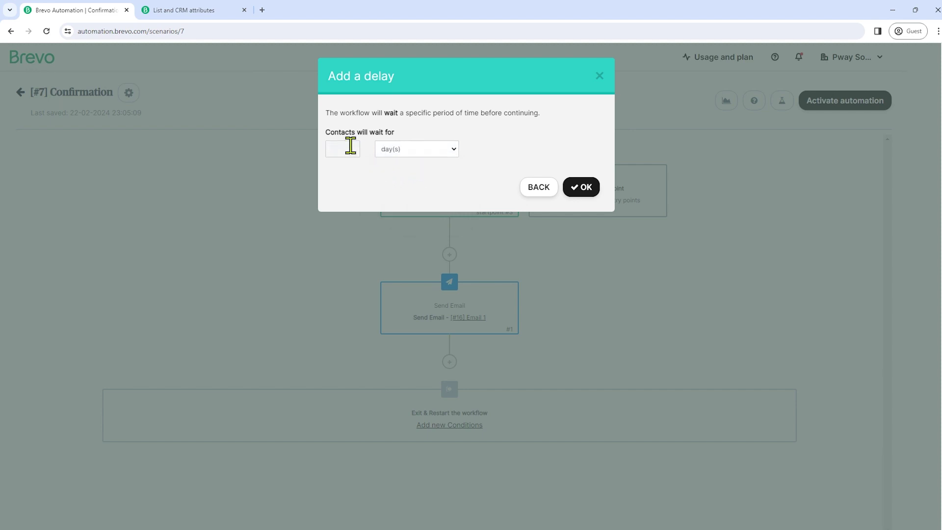
{"action": "left_click", "coordinate": [585, 188]}
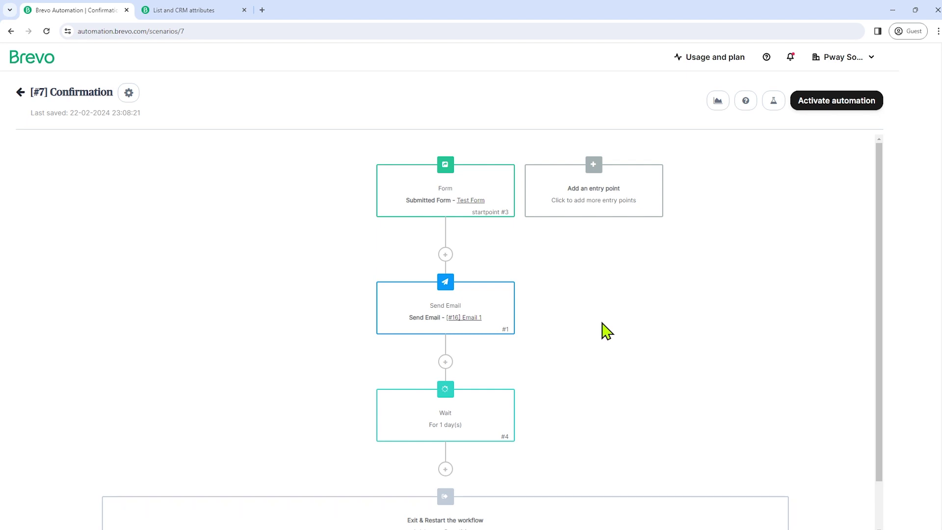
Step: Add an If/Else on Transactional Email Activity: [#16] Email 1 opened, at any time
{"action": "scroll", "coordinate": [606, 332], "scroll_direction": "down", "scroll_amount": 1}
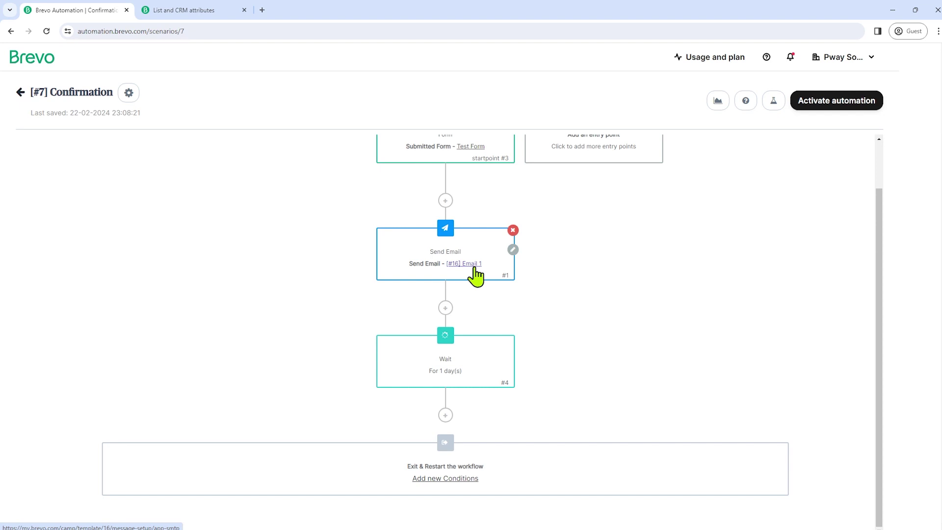
{"action": "left_click", "coordinate": [446, 415]}
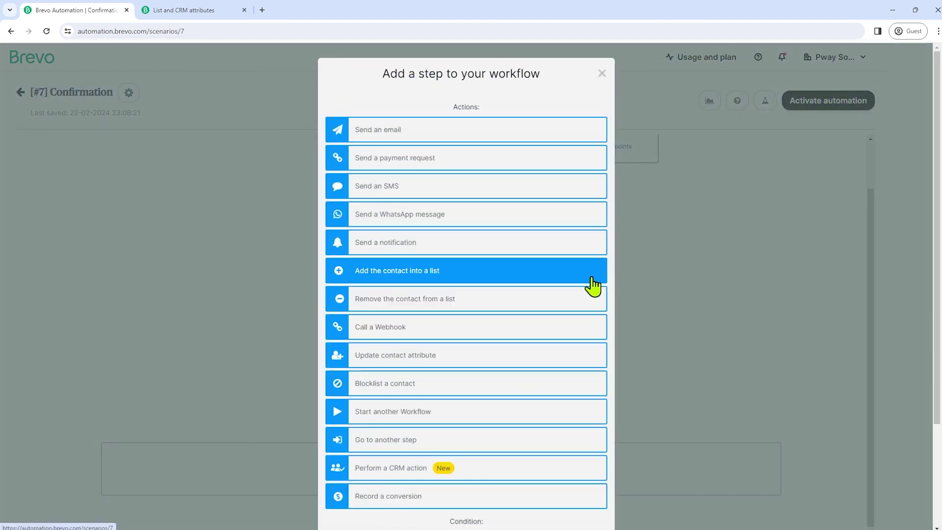
{"action": "scroll", "coordinate": [590, 265], "scroll_direction": "down", "scroll_amount": 3}
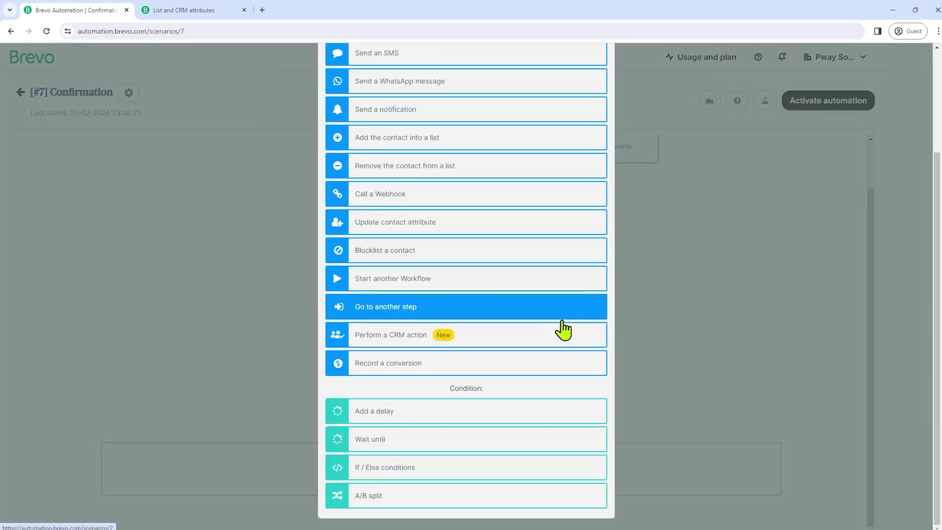
{"action": "left_click", "coordinate": [387, 471]}
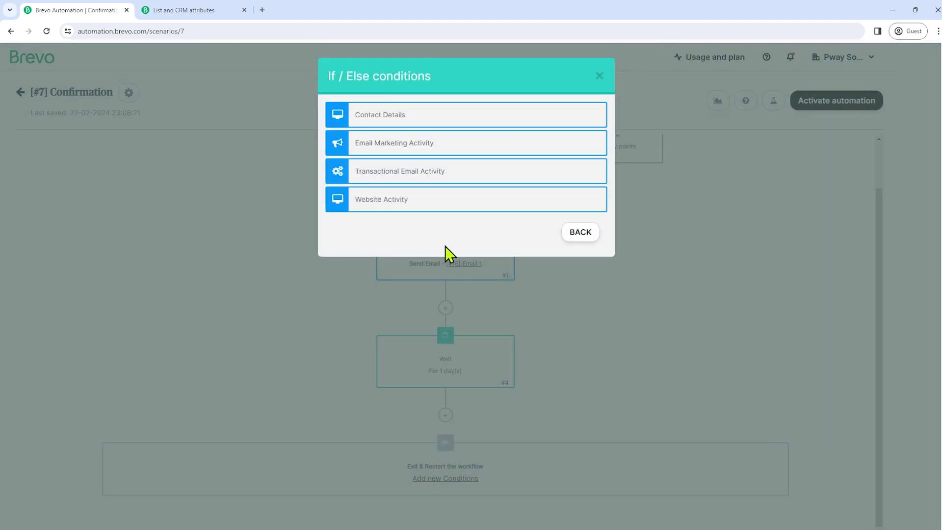
{"action": "left_click", "coordinate": [413, 183]}
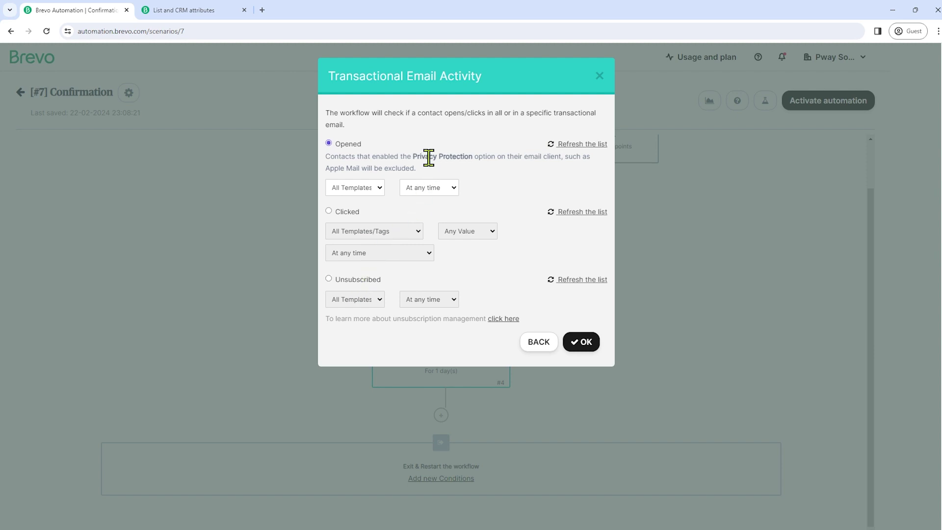
{"action": "left_click", "coordinate": [375, 191]}
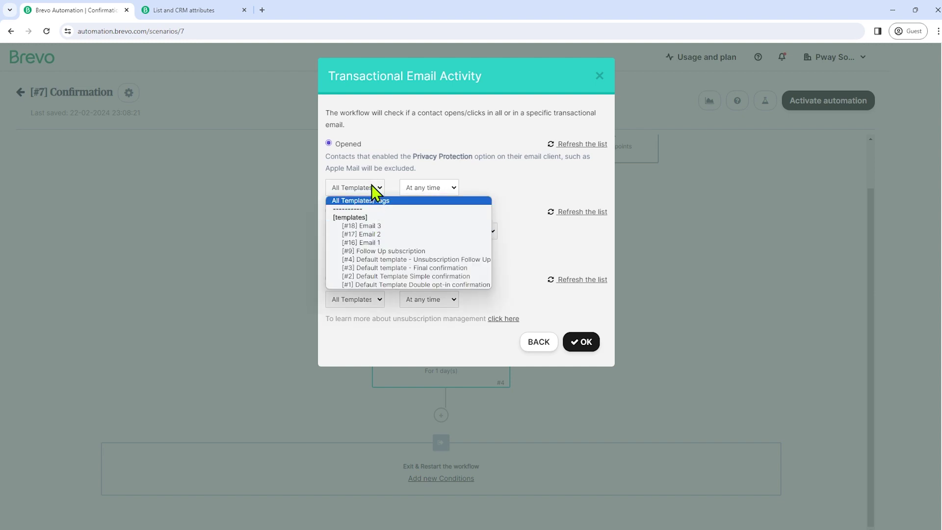
{"action": "left_click", "coordinate": [378, 242]}
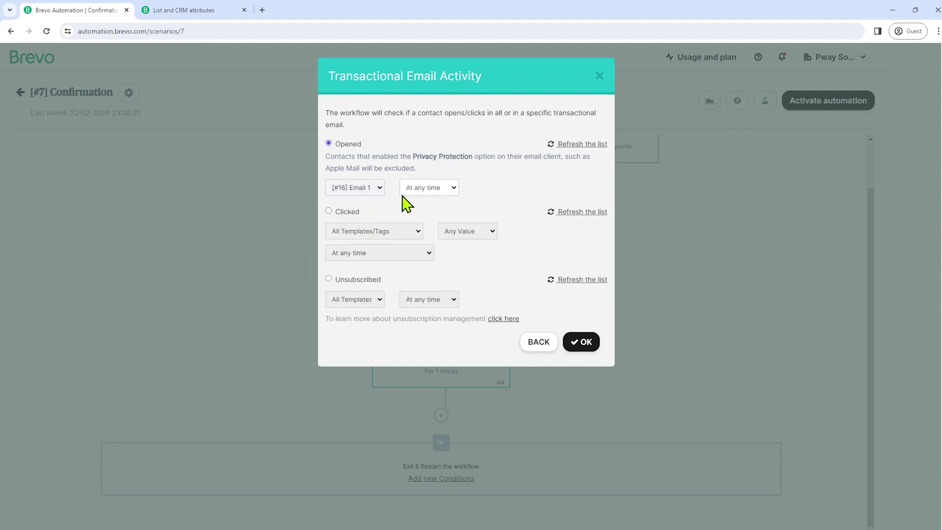
{"action": "left_click", "coordinate": [453, 189]}
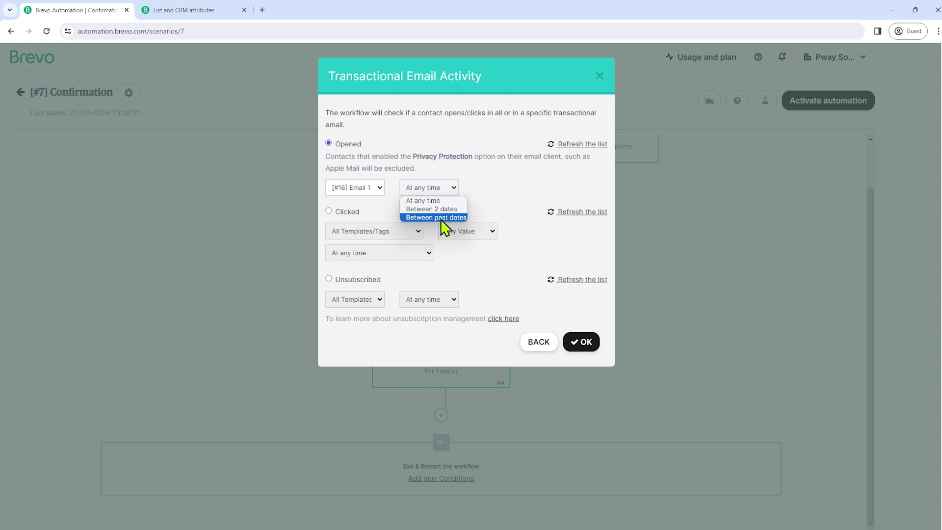
{"action": "left_click", "coordinate": [447, 201]}
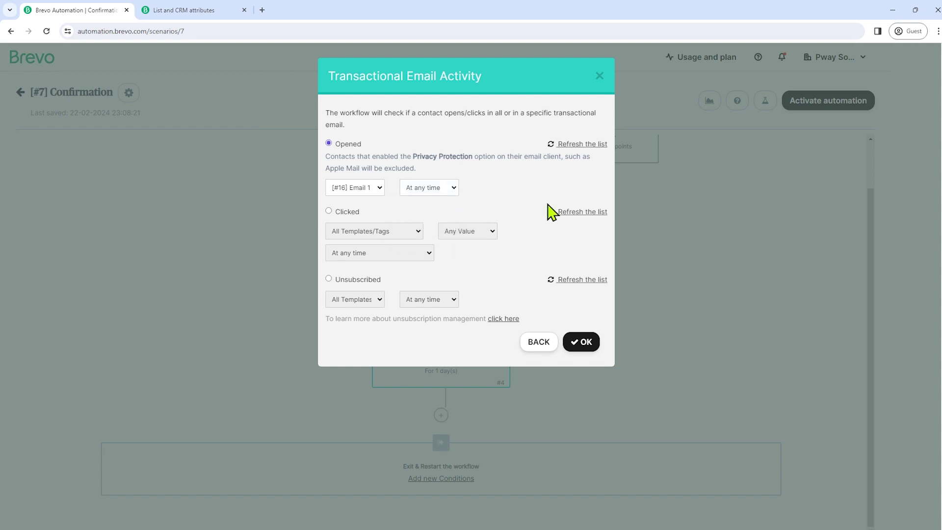
{"action": "left_click", "coordinate": [582, 343]}
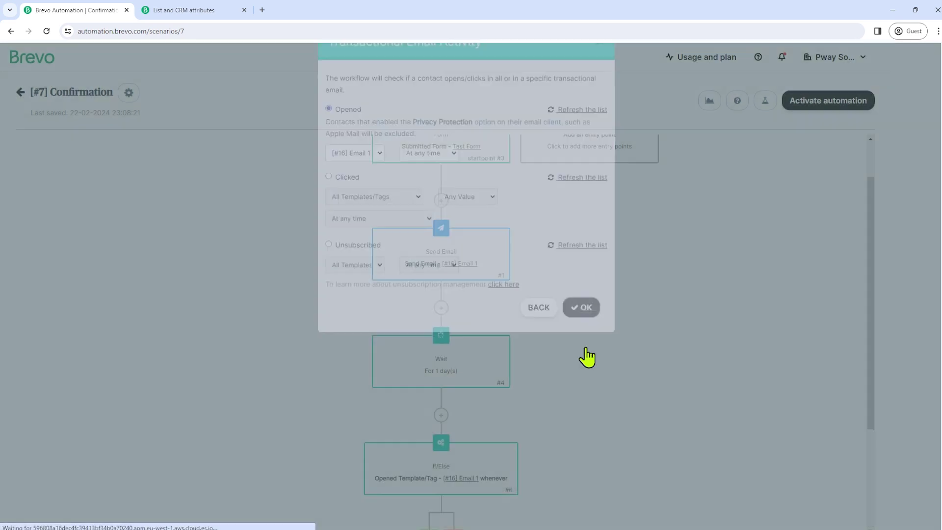
{"action": "scroll", "coordinate": [574, 343], "scroll_direction": "down", "scroll_amount": 3}
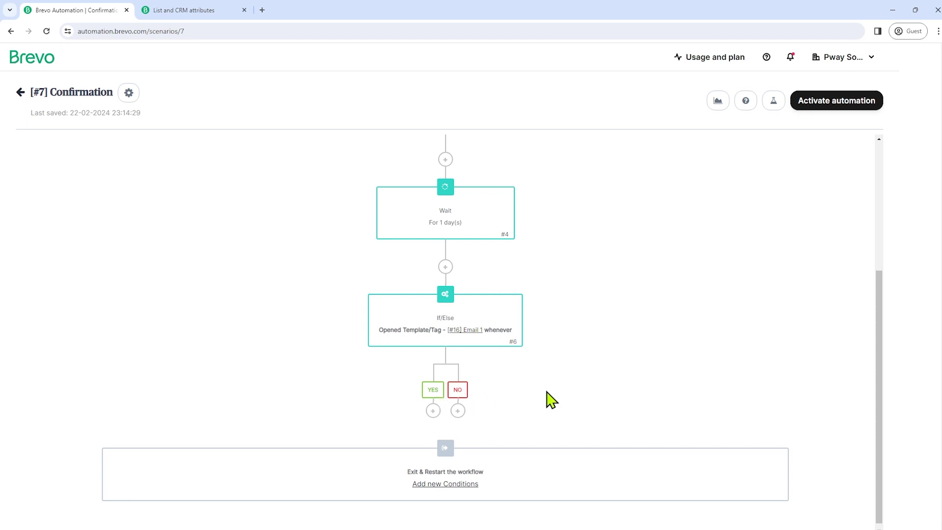
Step: Add a Send Email step with template [#17] Email 2 on the YES branch
{"action": "left_click", "coordinate": [433, 412]}
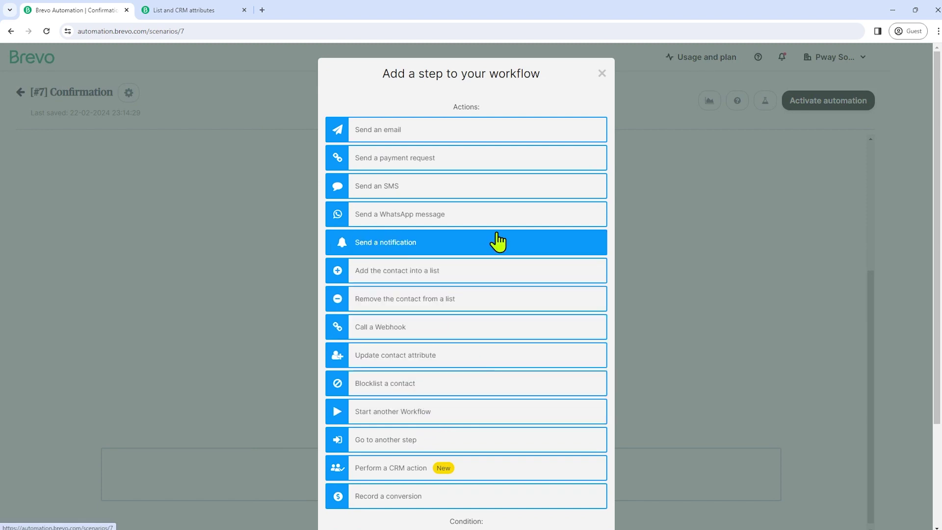
{"action": "left_click", "coordinate": [379, 135]}
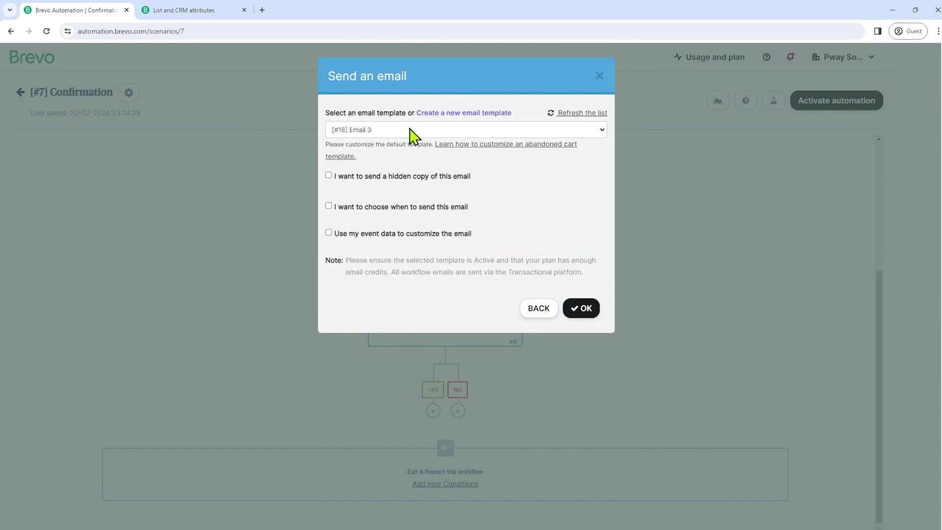
{"action": "left_click", "coordinate": [408, 133]}
{"action": "left_click", "coordinate": [402, 151]}
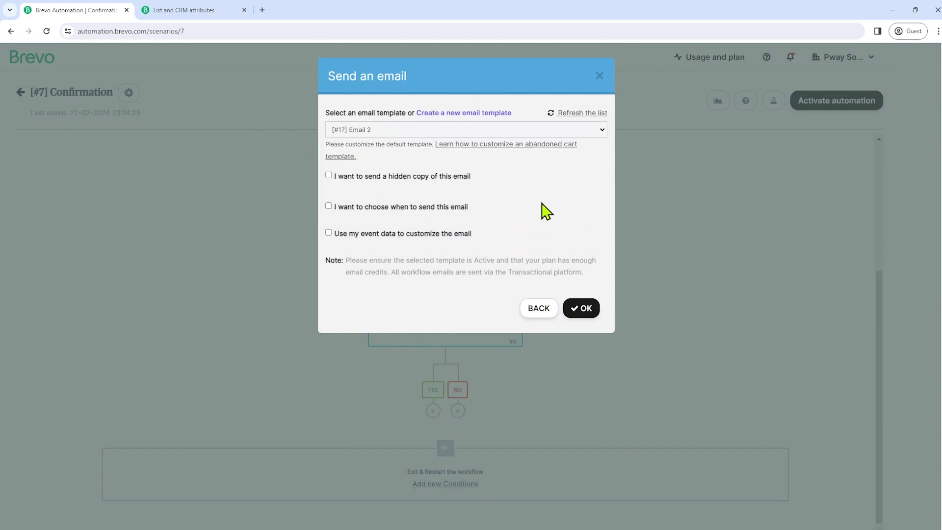
{"action": "left_click", "coordinate": [582, 309]}
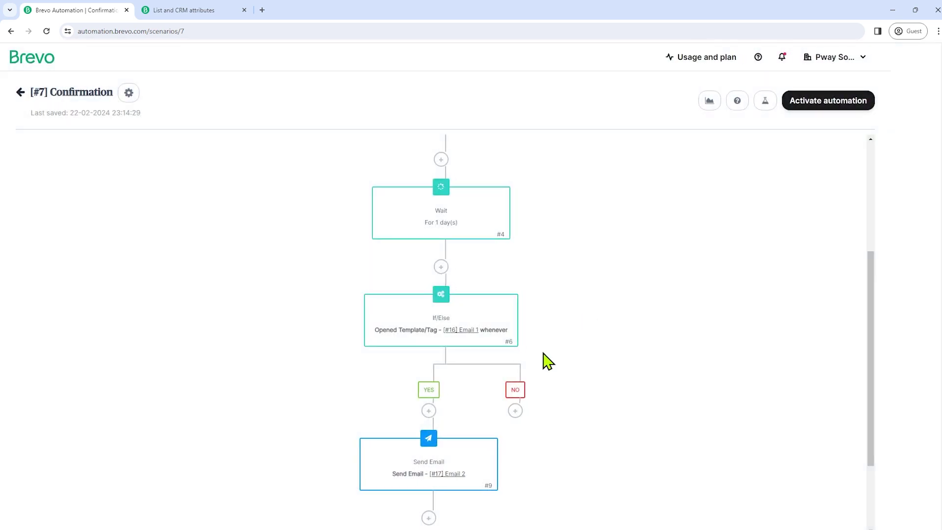
Step: Add a Send Email step with template [#18] Email 3 on the NO branch
{"action": "scroll", "coordinate": [543, 360], "scroll_direction": "down", "scroll_amount": 2}
{"action": "left_click", "coordinate": [515, 298]}
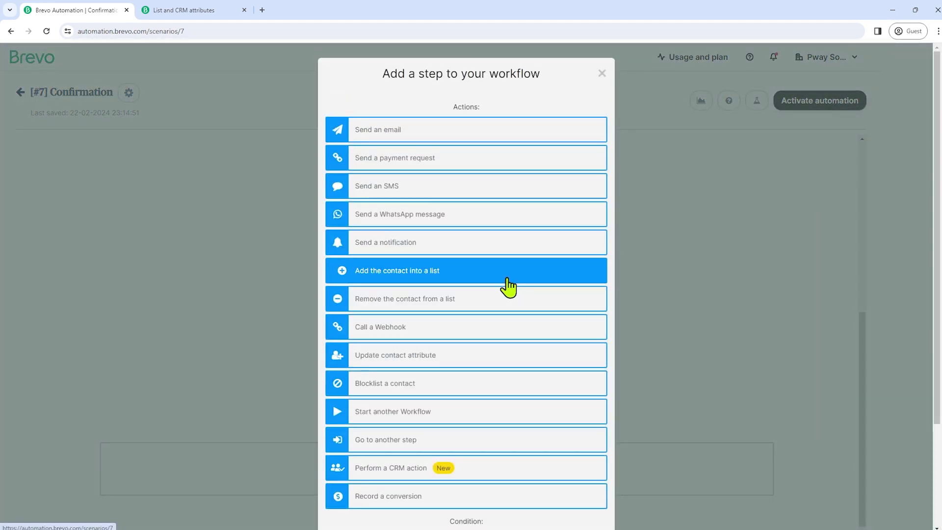
{"action": "left_click", "coordinate": [420, 133]}
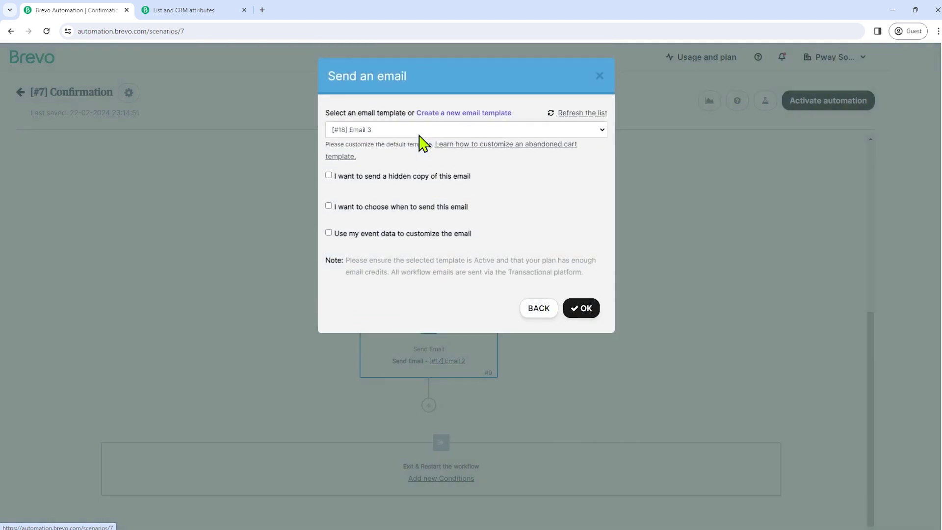
{"action": "left_click", "coordinate": [596, 130]}
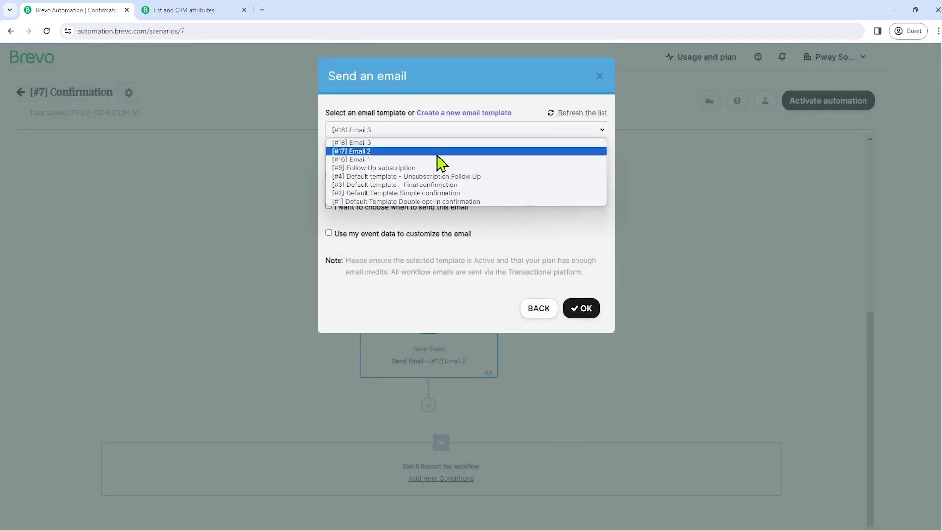
{"action": "left_click", "coordinate": [393, 143]}
{"action": "left_click", "coordinate": [583, 309]}
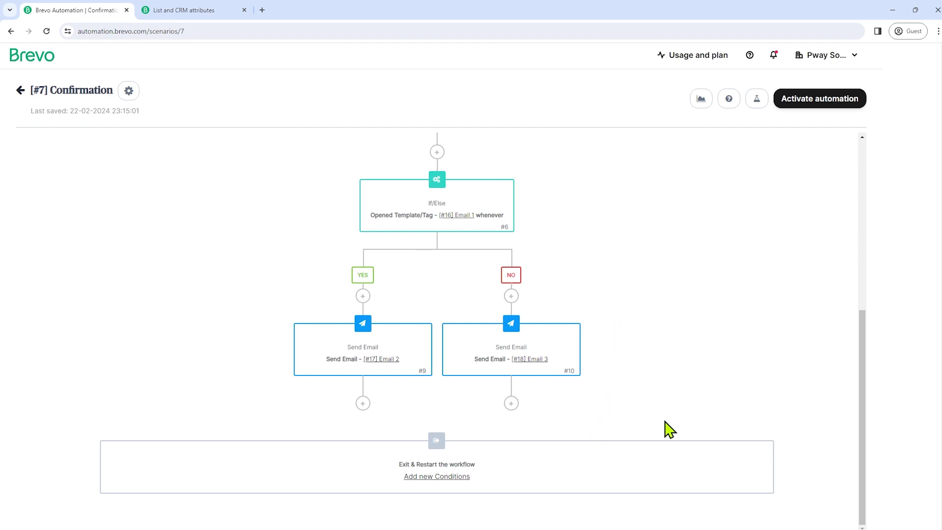
{"action": "scroll", "coordinate": [642, 289], "scroll_direction": "up", "scroll_amount": 6}
{"action": "scroll", "coordinate": [643, 289], "scroll_direction": "down", "scroll_amount": 3}
{"action": "scroll", "coordinate": [643, 292], "scroll_direction": "up", "scroll_amount": 3}
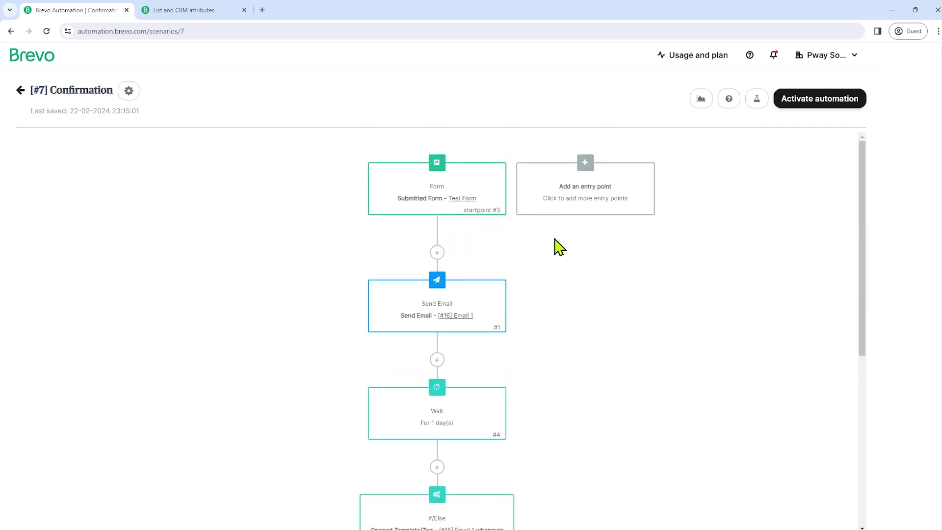
{"action": "mouse_move", "coordinate": [438, 216]}
{"action": "mouse_move", "coordinate": [487, 322]}
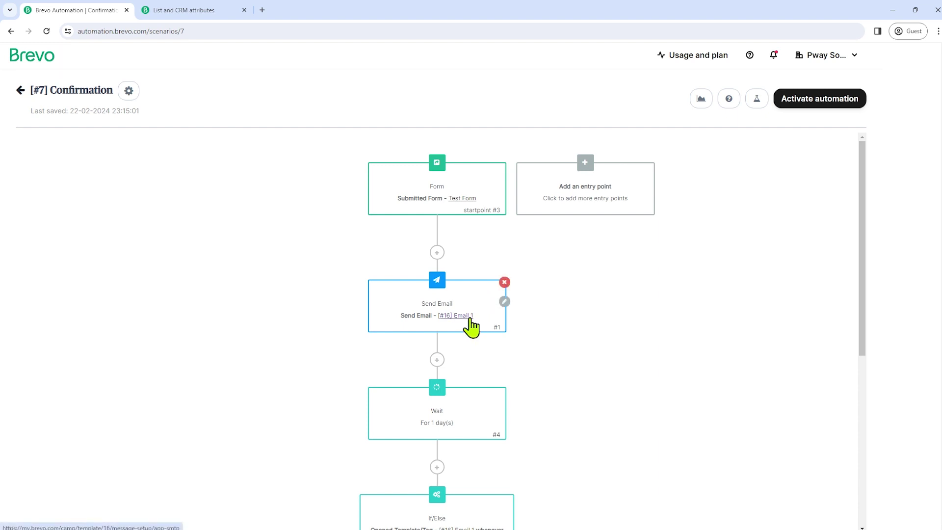
{"action": "scroll", "coordinate": [470, 325], "scroll_direction": "down", "scroll_amount": 3}
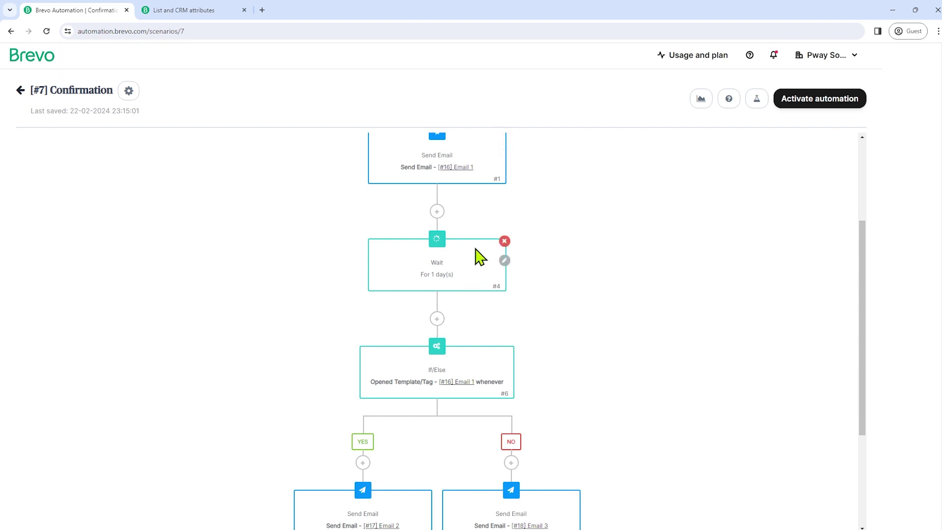
{"action": "scroll", "coordinate": [472, 285], "scroll_direction": "down", "scroll_amount": 3}
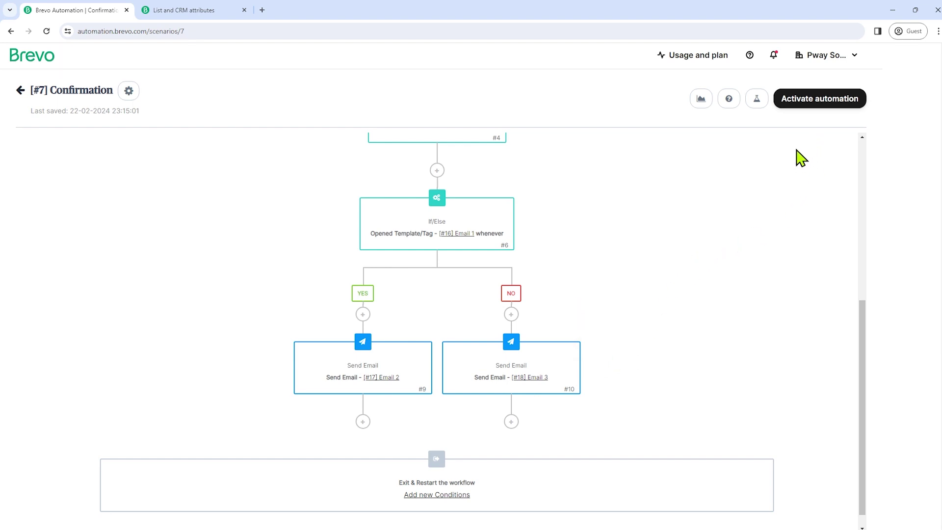
Step: Activate the Confirmation workflow so its status reads Active
{"action": "double_click", "coordinate": [802, 101]}
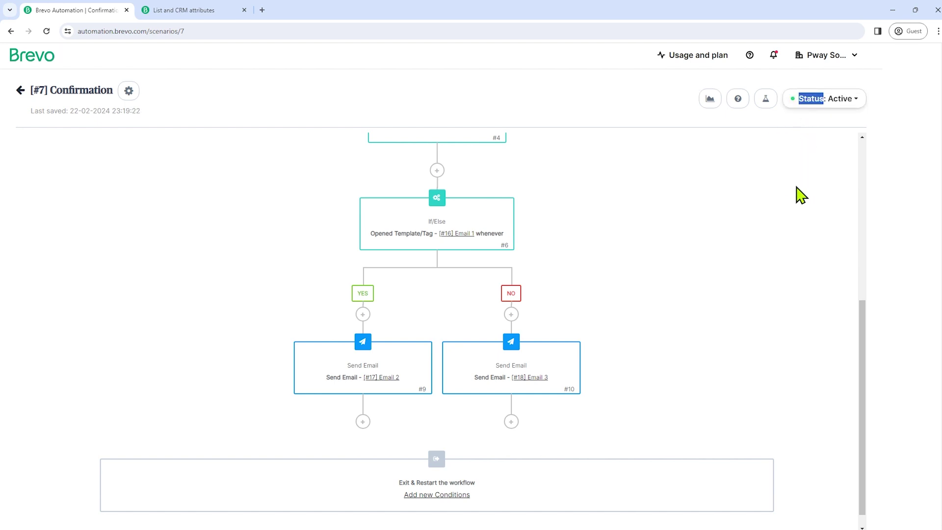
{"action": "left_click", "coordinate": [799, 164]}
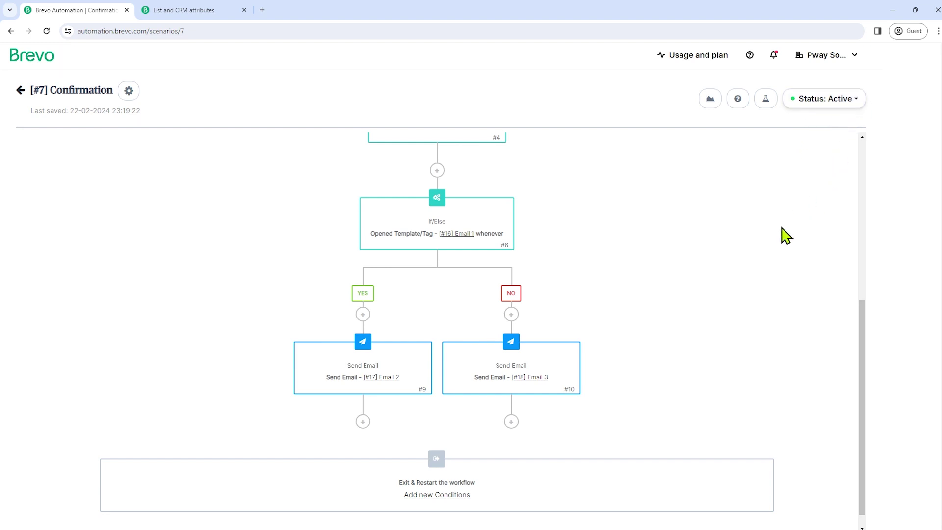
{"action": "scroll", "coordinate": [782, 268], "scroll_direction": "down", "scroll_amount": 1}
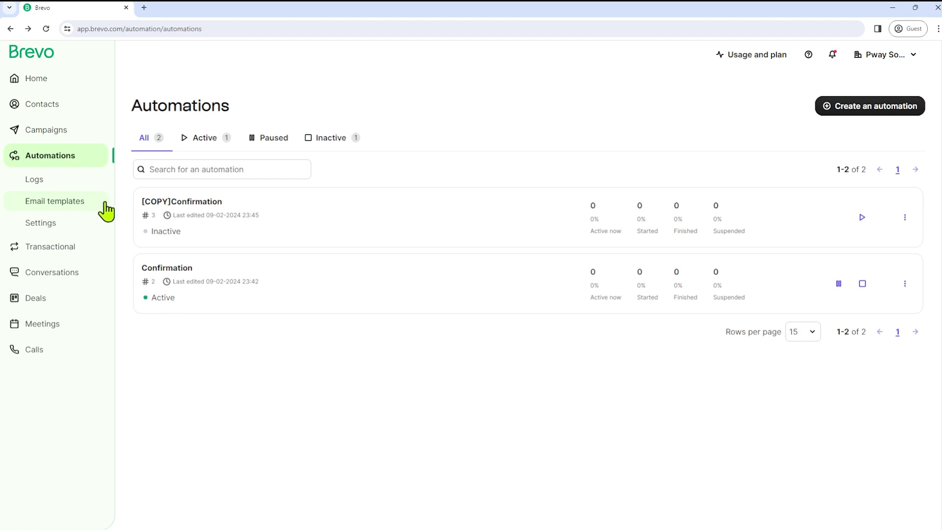
Step: Browse the Workflow logs, Event logs and Contacts in Workflows tabs, then open Email templates
{"action": "left_click", "coordinate": [56, 188]}
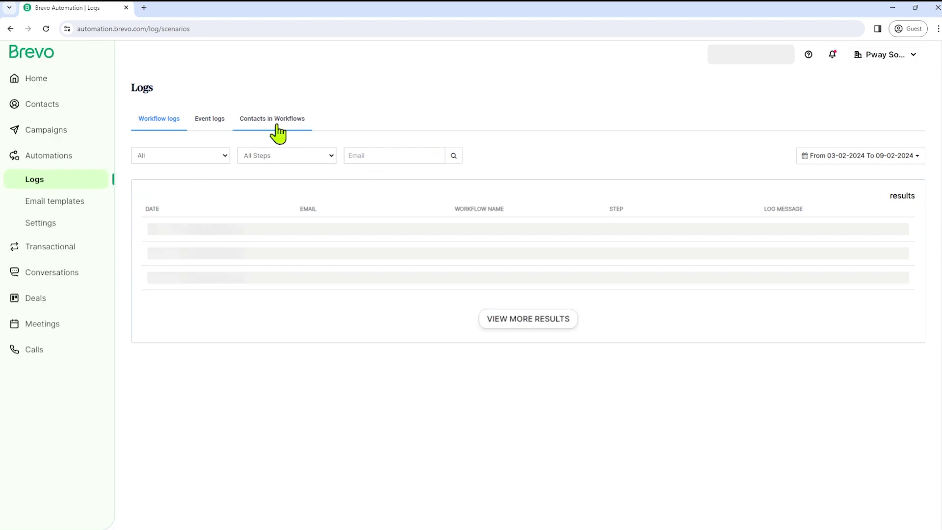
{"action": "left_click", "coordinate": [208, 120]}
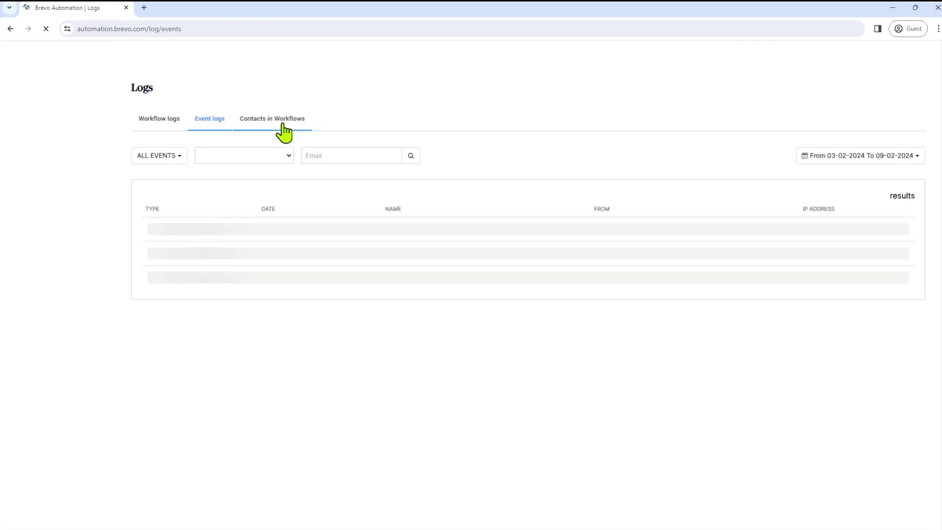
{"action": "left_click", "coordinate": [283, 124]}
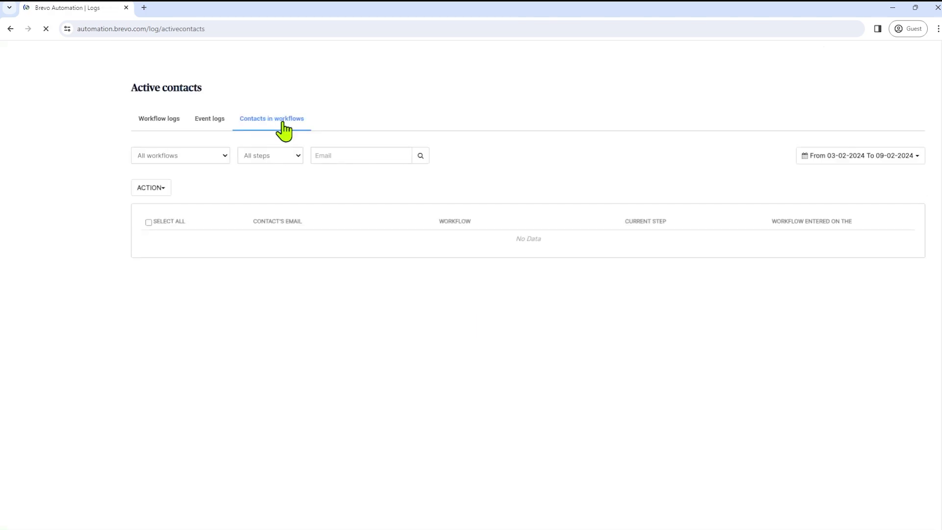
{"action": "left_click", "coordinate": [158, 123]}
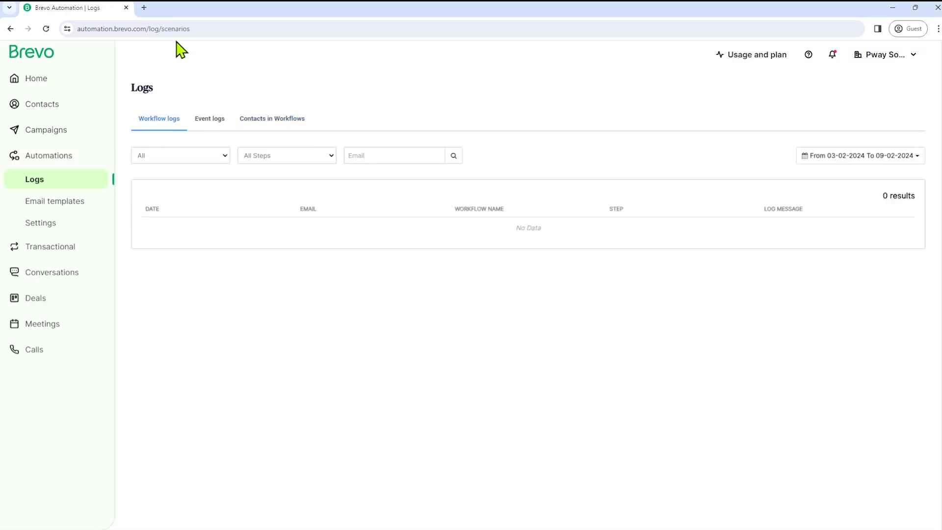
{"action": "left_click", "coordinate": [57, 215]}
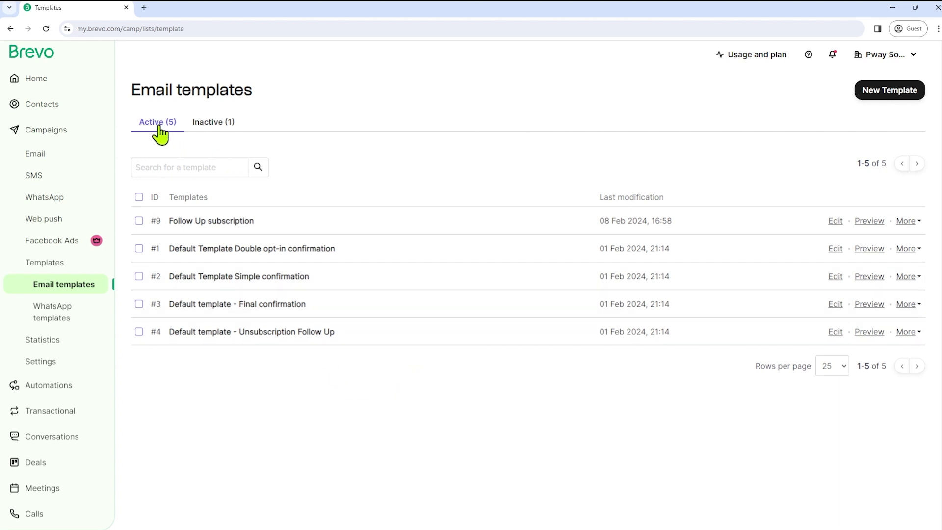
Step: Review the single inactive Follow Up email template, then go to the automation Settings page
{"action": "left_click", "coordinate": [210, 125]}
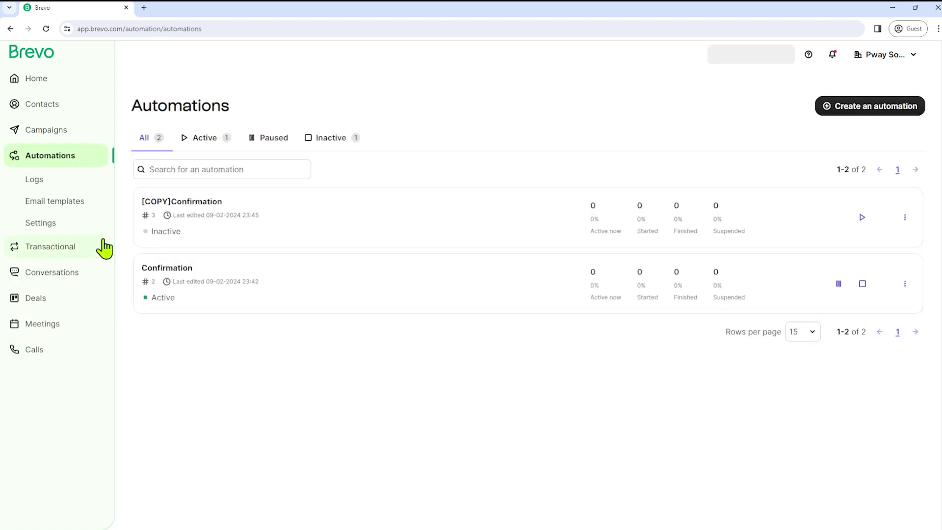
{"action": "left_click", "coordinate": [59, 227]}
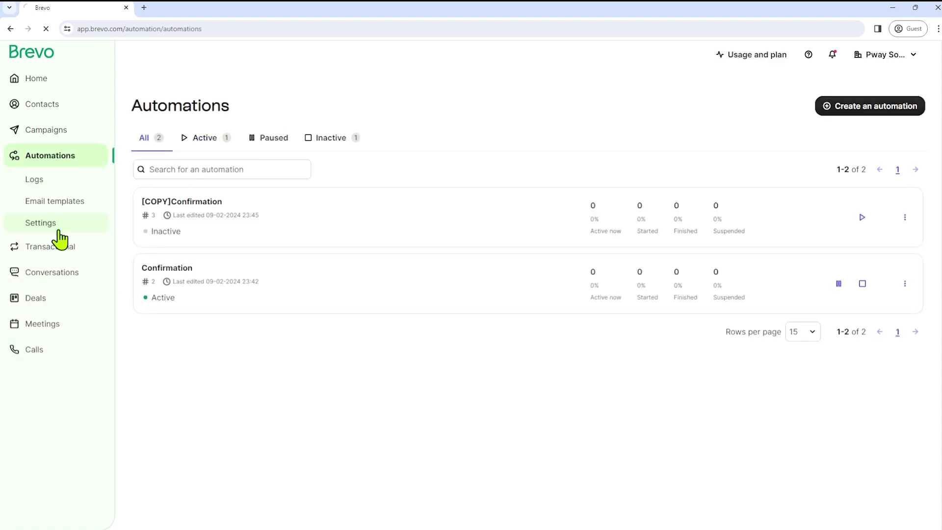